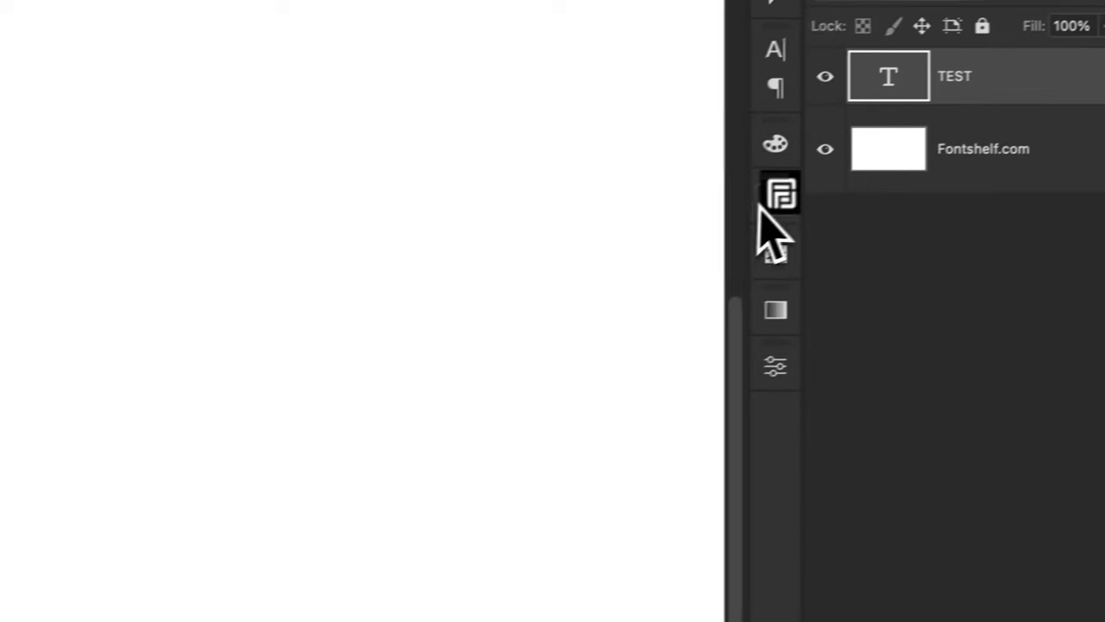
- Open the Fontshelf panel beside the document with the TEST text layer
click(774, 199)
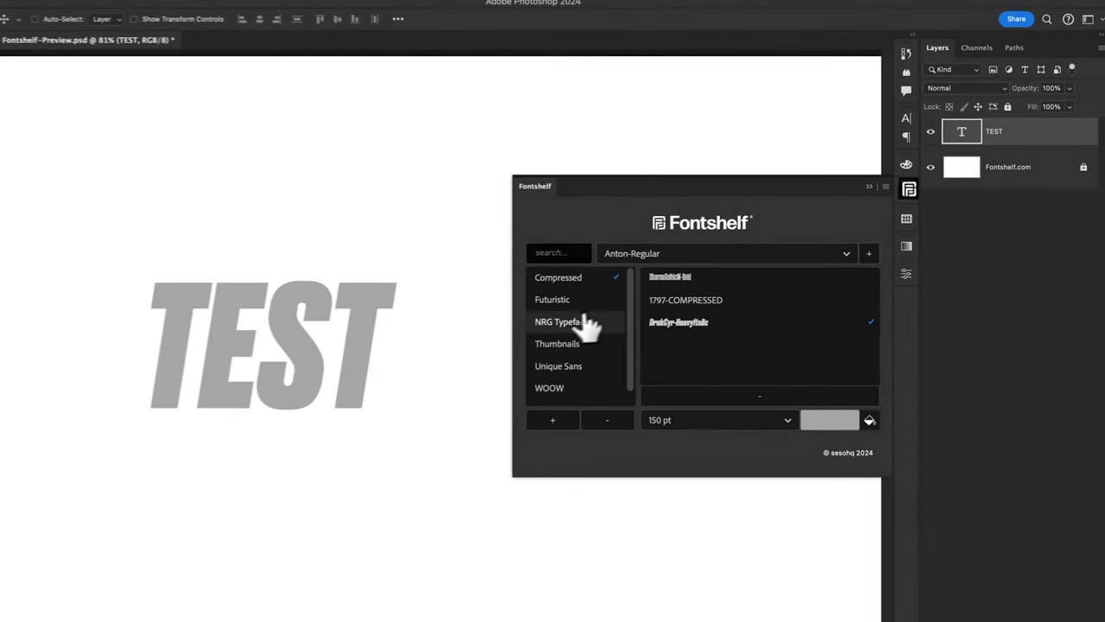
- Set the TEST text in Anton-Regular from NRG Typefaces and give it a dark colour
click(54, 474)
click(681, 274)
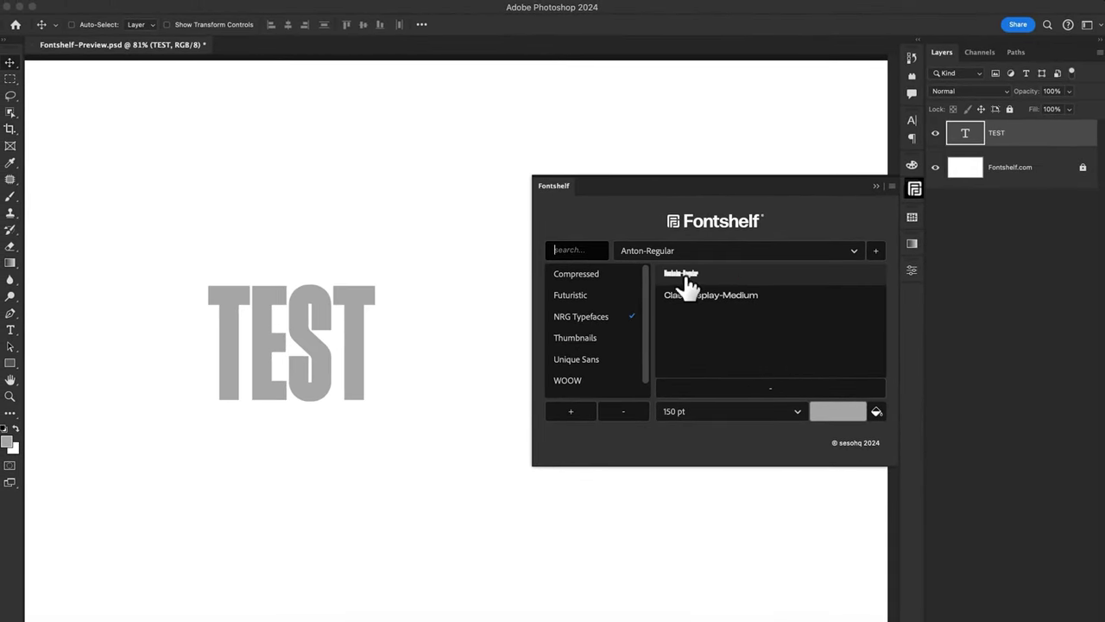
click(836, 411)
click(813, 382)
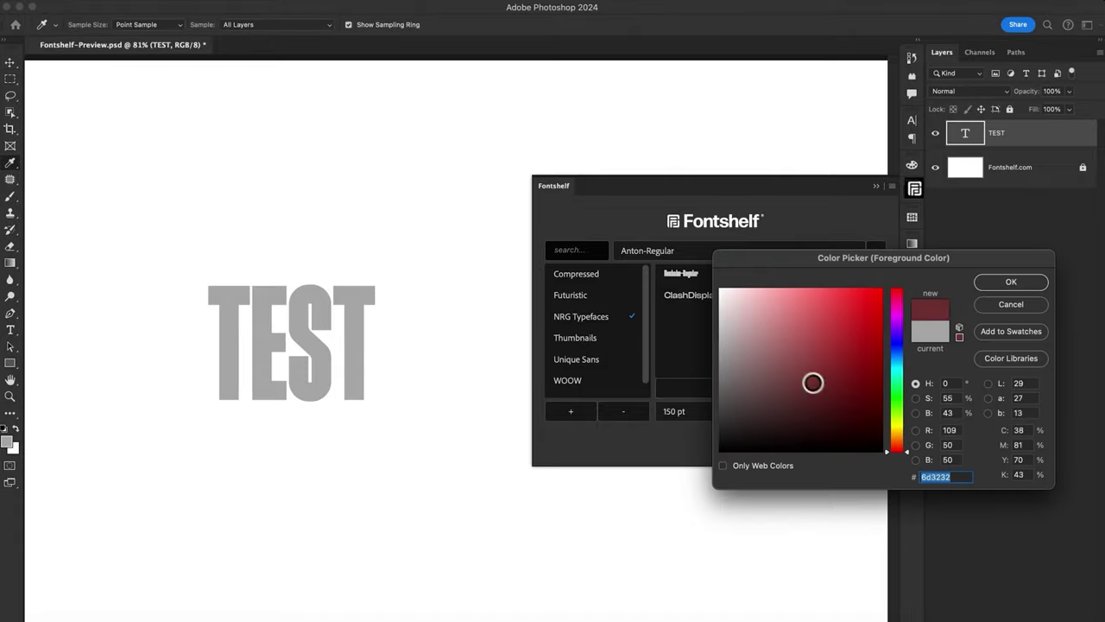
key(Return)
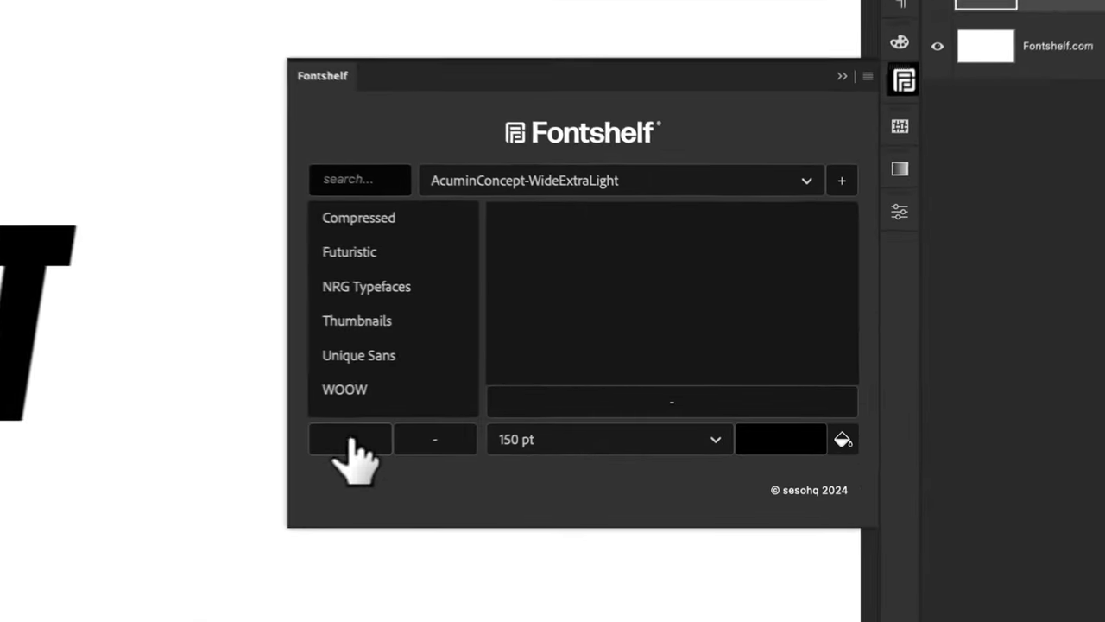
- Create a New Collection holding Anton-Regular, then switch the text to Thunder italic at a larger size
click(571, 411)
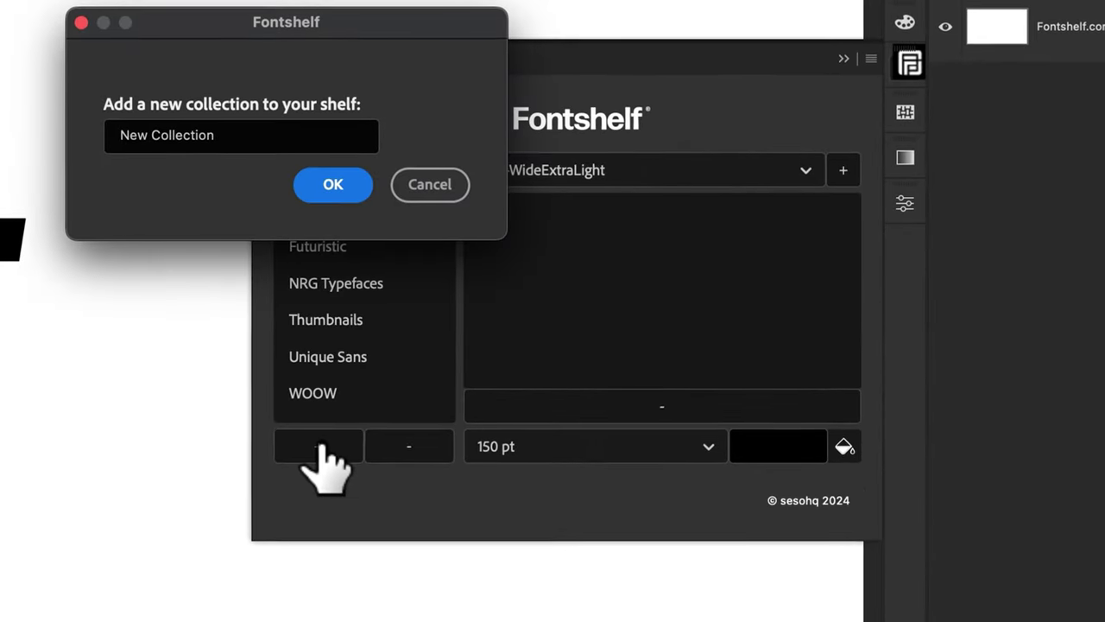
click(330, 195)
click(605, 169)
click(622, 390)
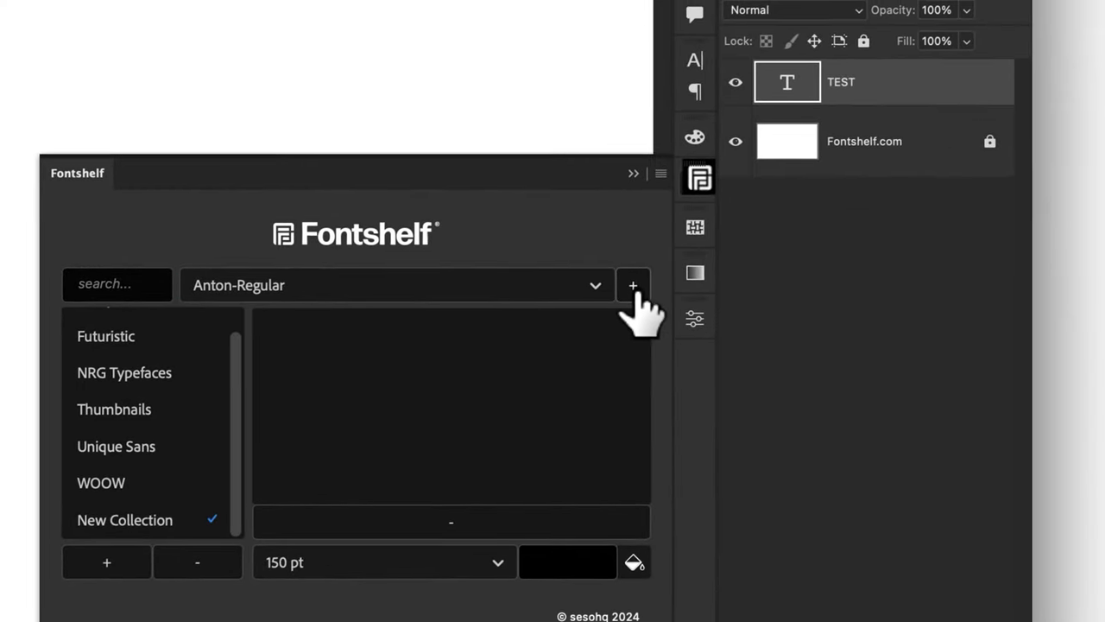
click(632, 287)
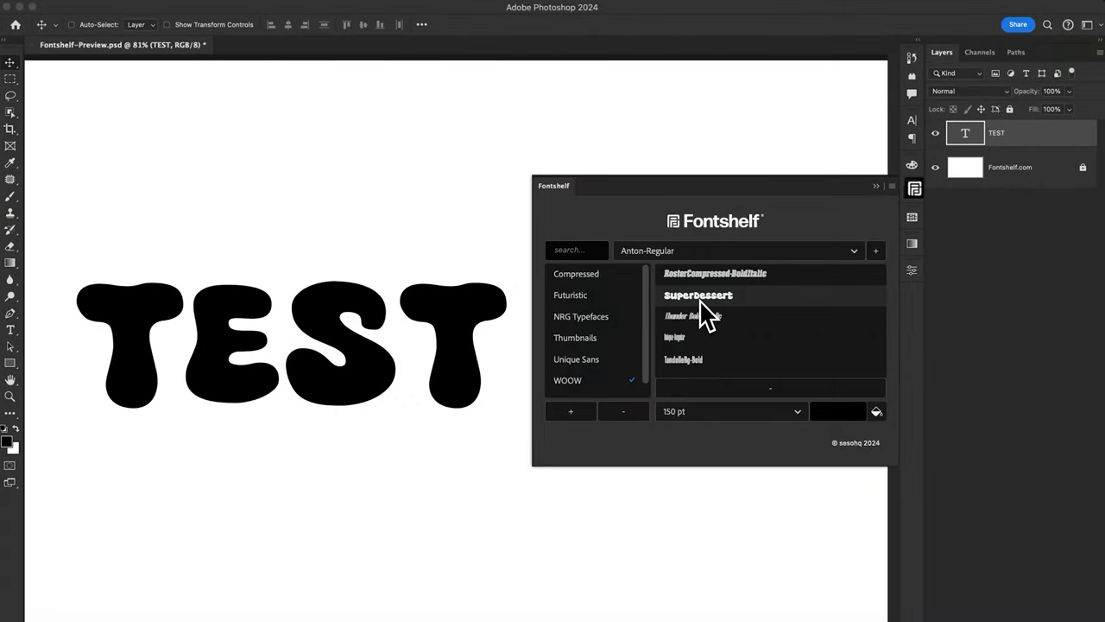
click(703, 318)
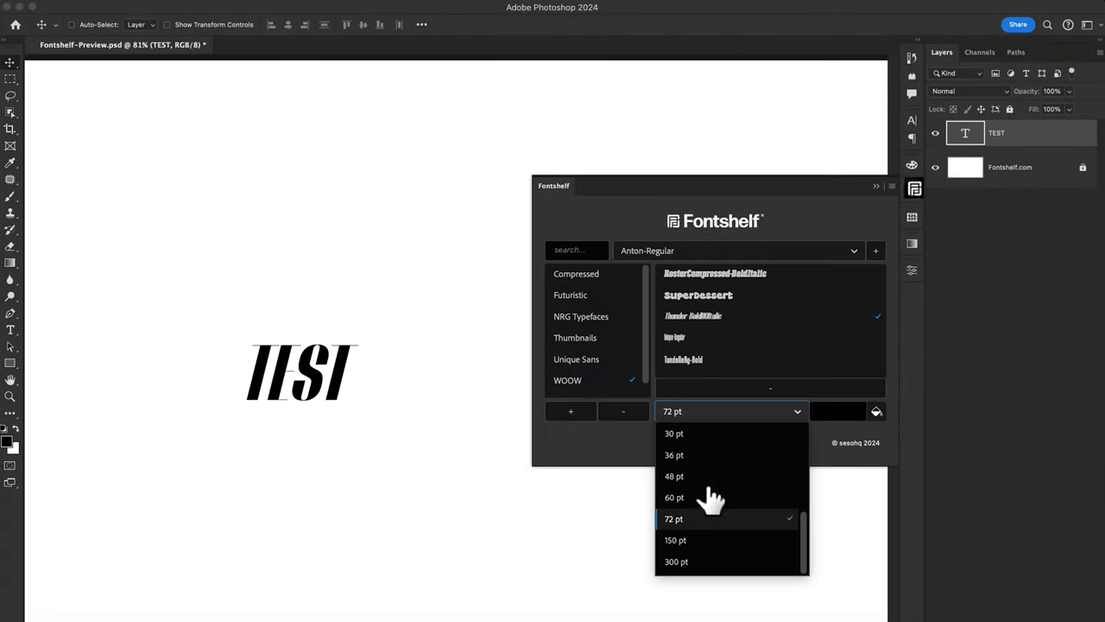
click(703, 557)
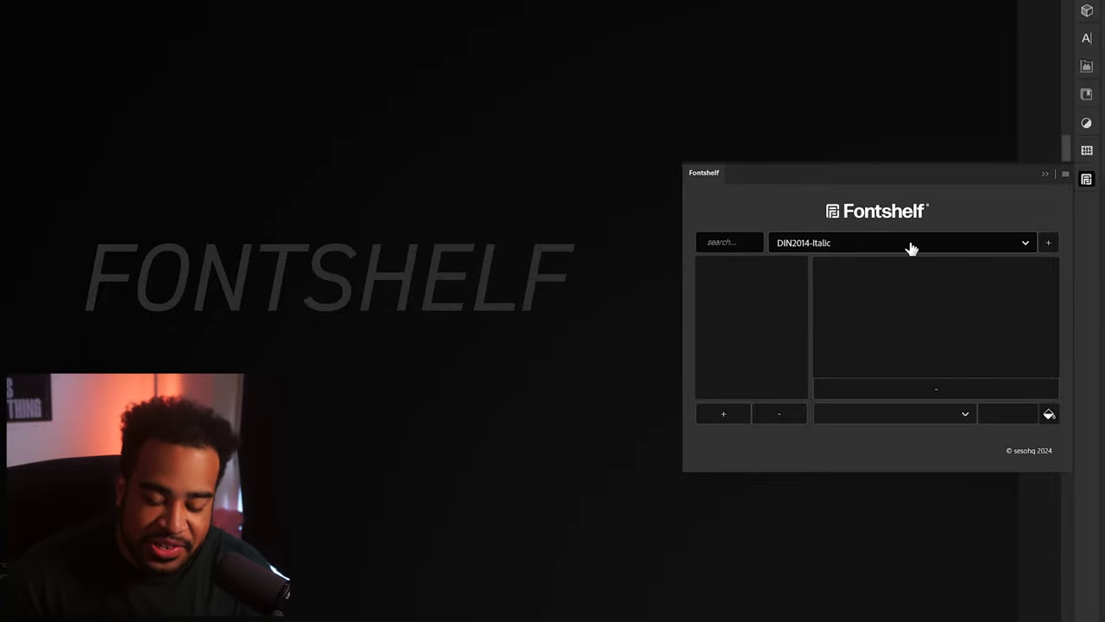
- Create the YT collection, set the headline in DugasPro-BlackNormal, and cancel deleting the collection
click(726, 416)
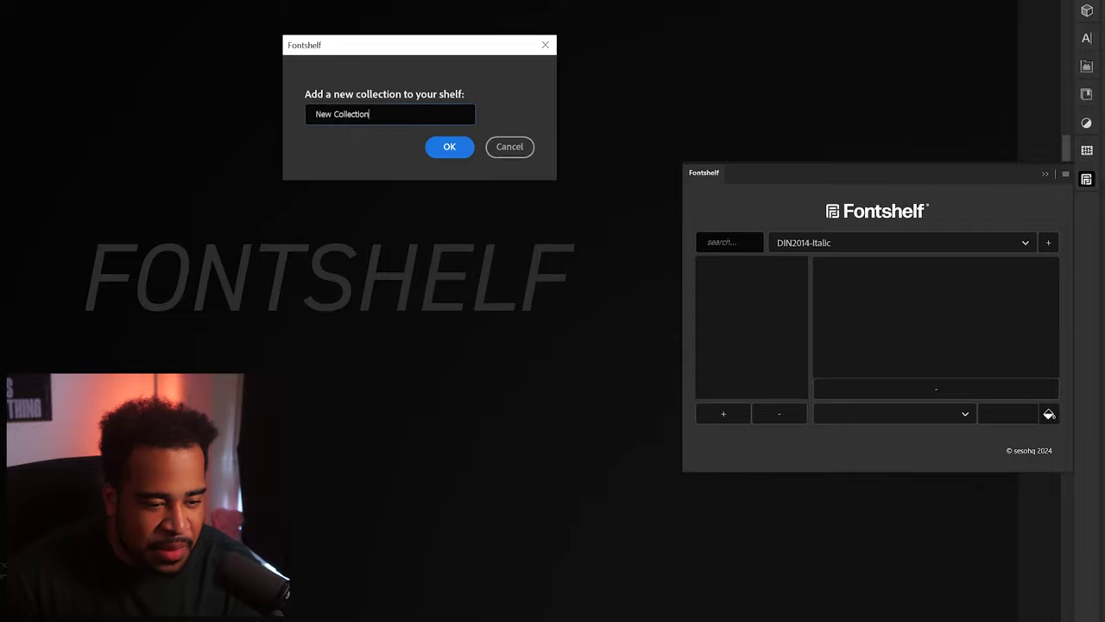
click(442, 149)
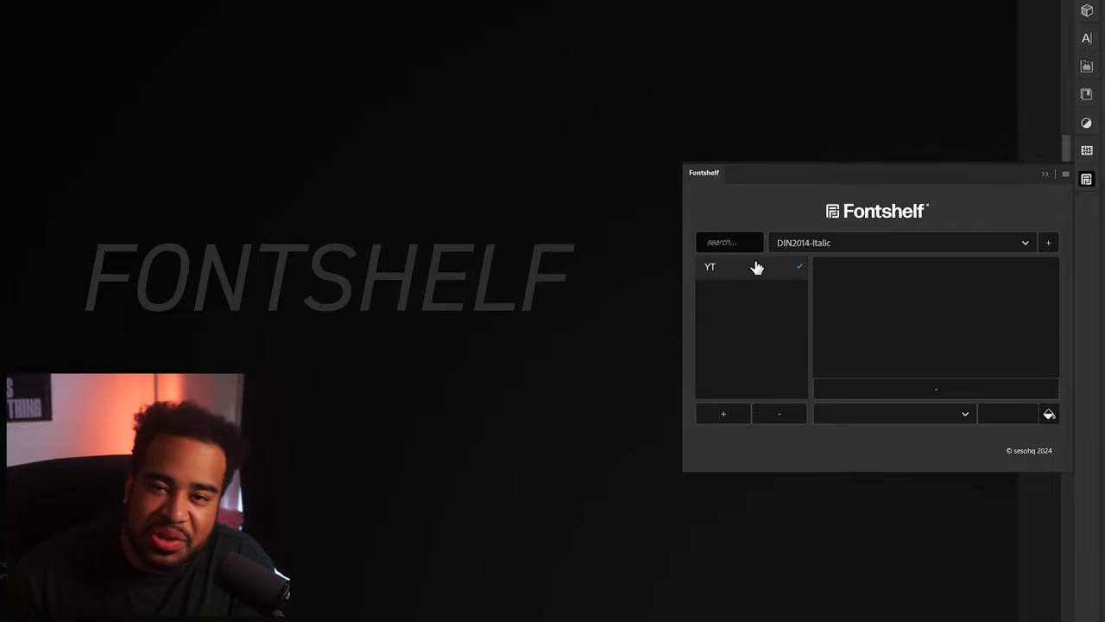
click(1023, 245)
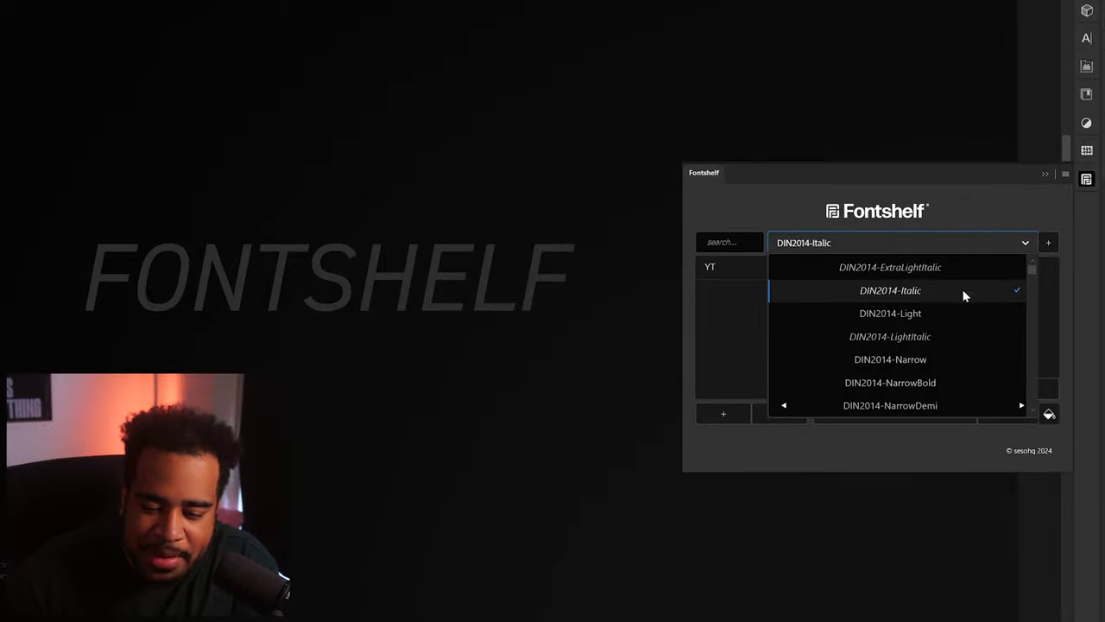
click(1015, 403)
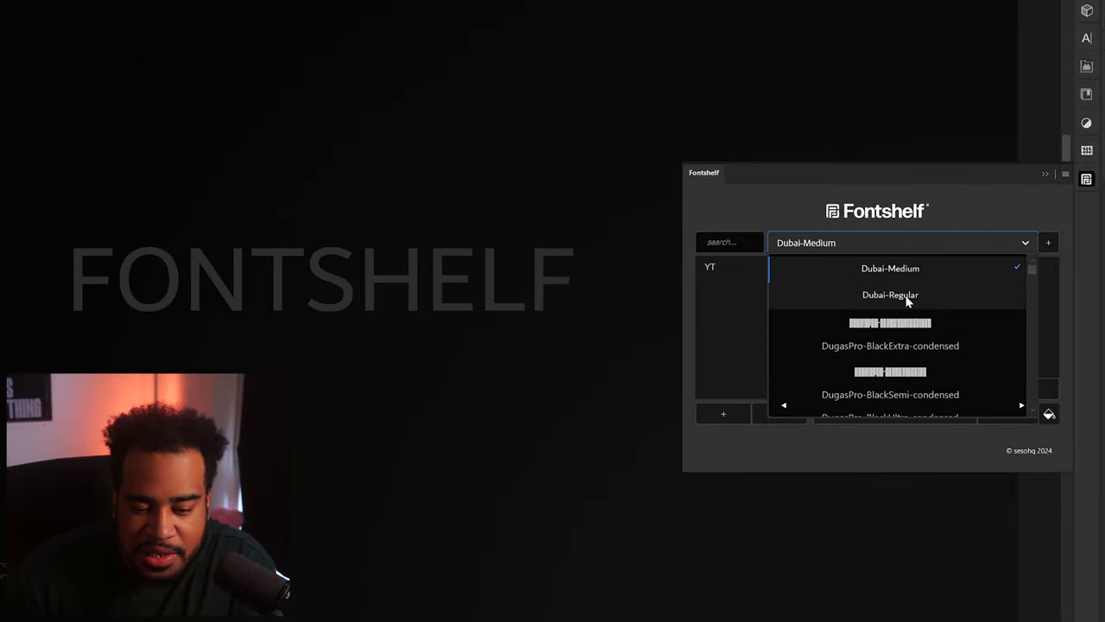
click(909, 372)
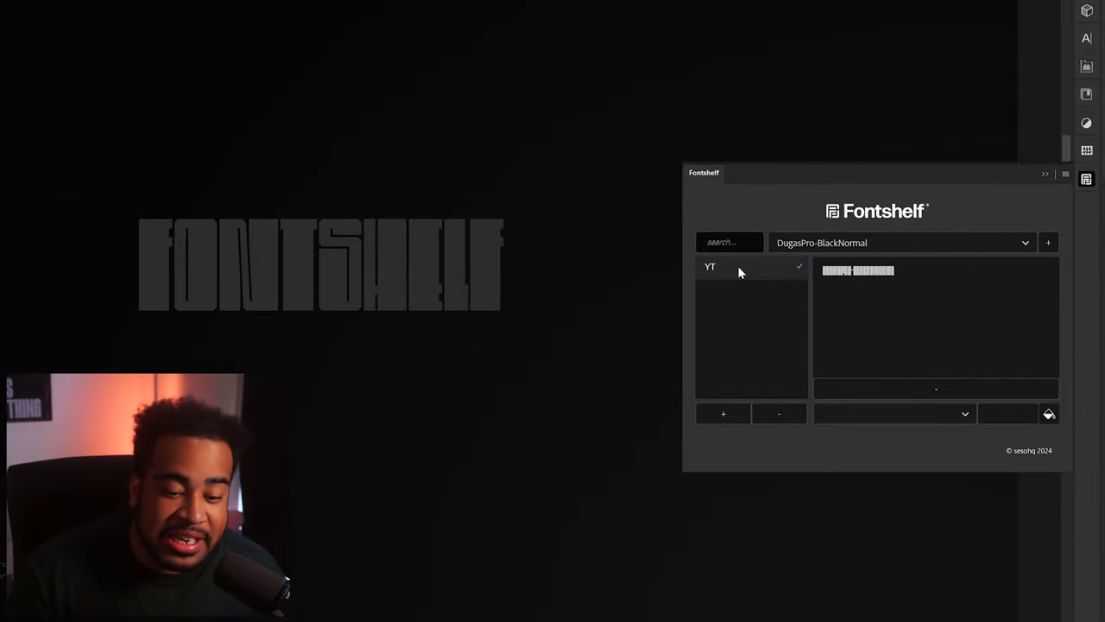
click(789, 417)
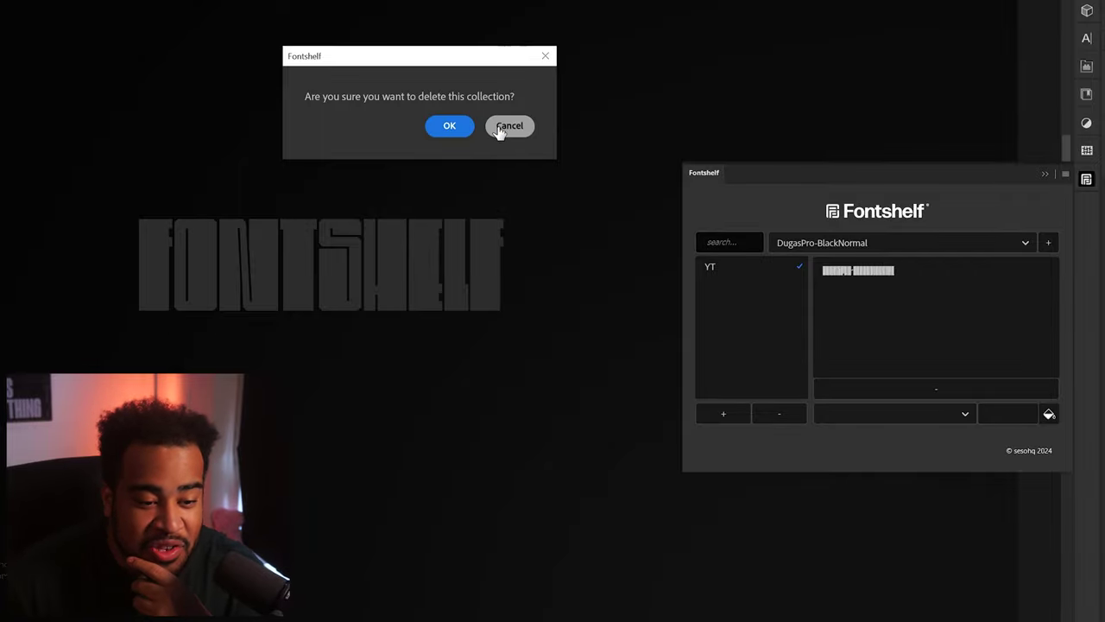
click(500, 127)
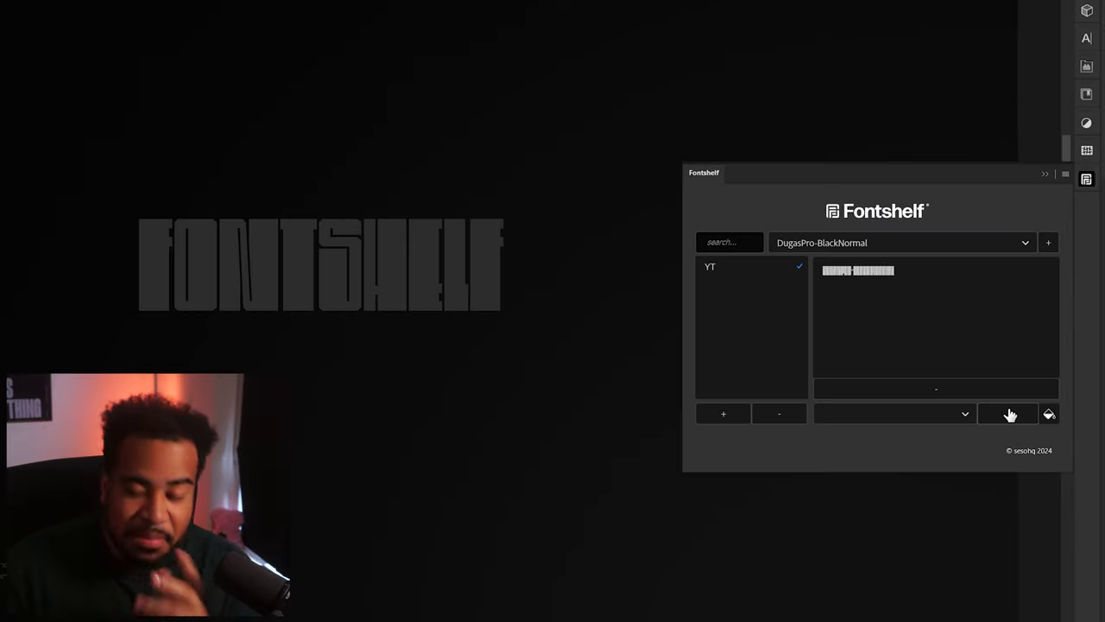
- Colour the FONTSHELF headline orange #ef5e17, leaving its text size unchanged
click(1004, 421)
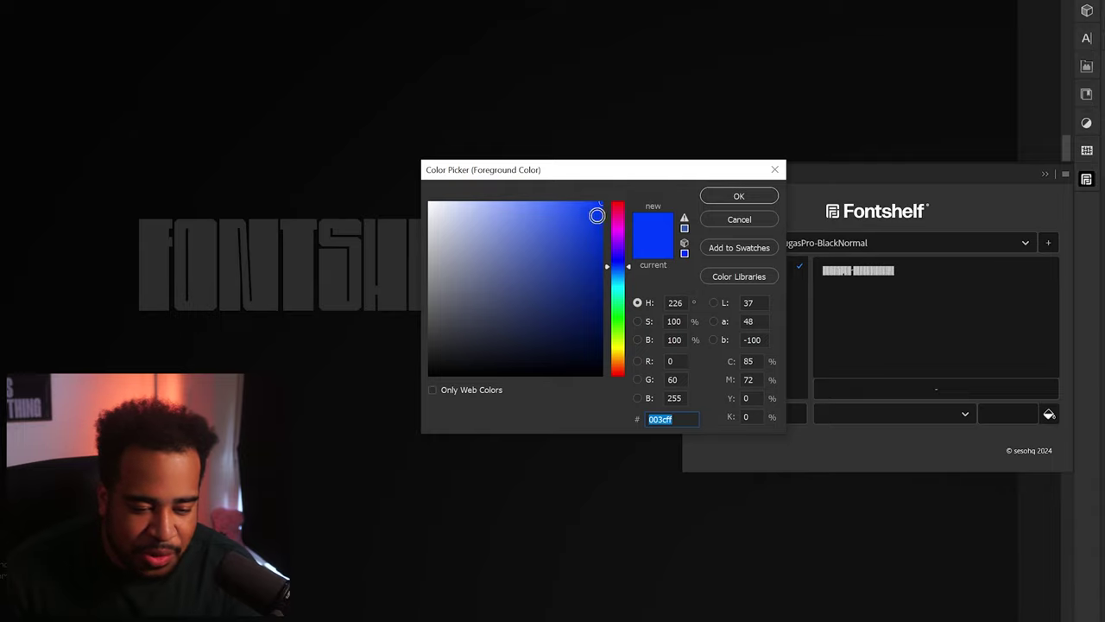
click(619, 367)
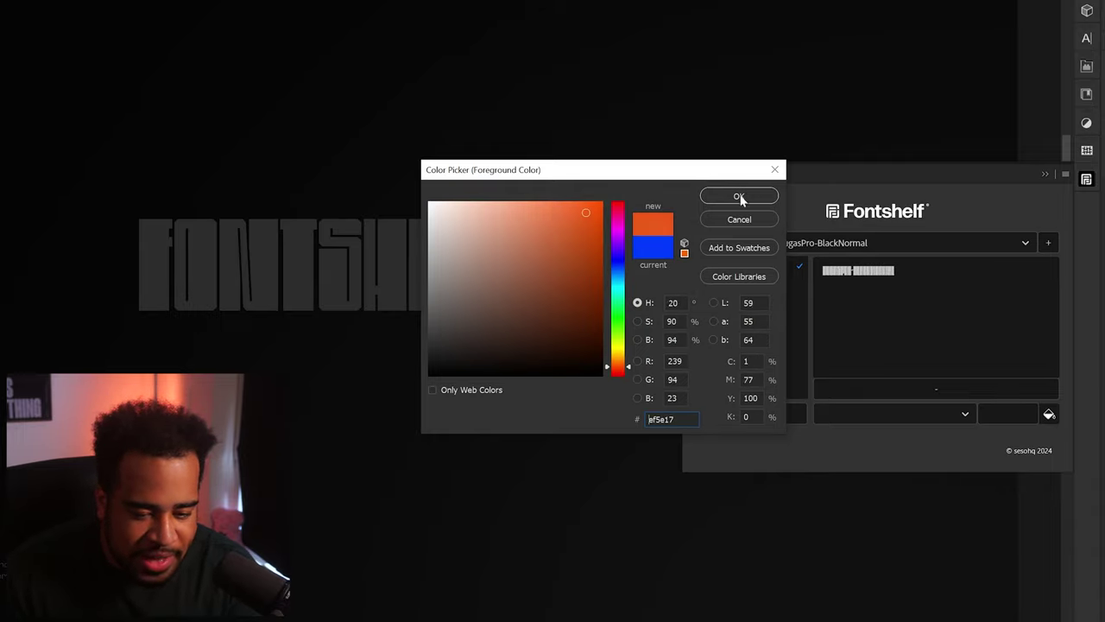
click(739, 198)
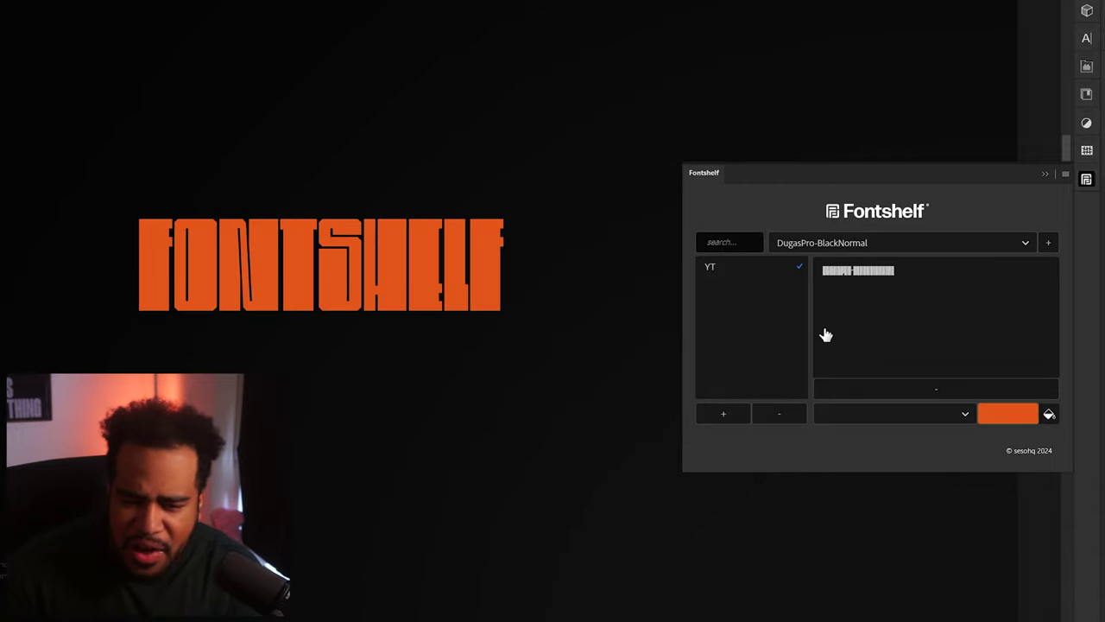
click(907, 417)
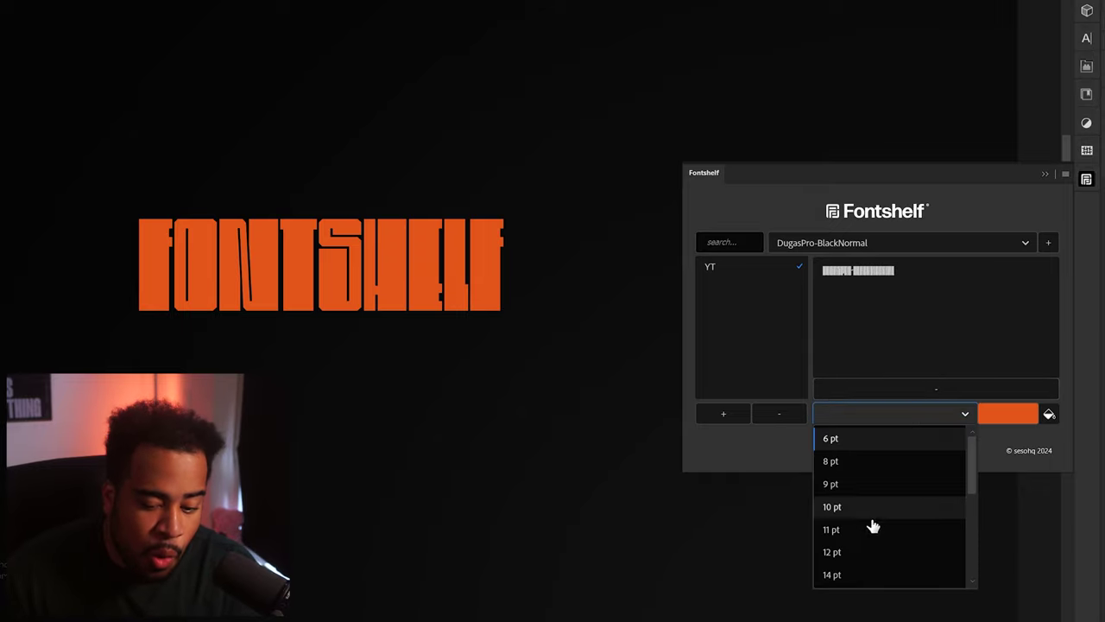
click(920, 416)
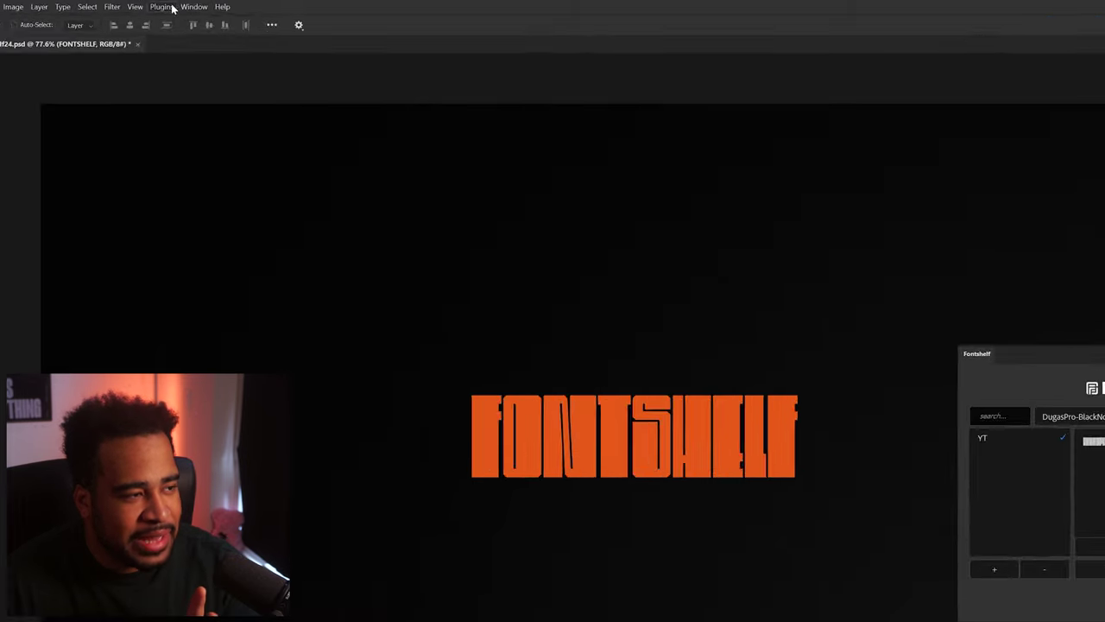
- Load Fontshelf font groups from the Fontshelf Typeface folder via Plugins > Fontshelf > Load groups from
click(157, 4)
mouse_move(192, 130)
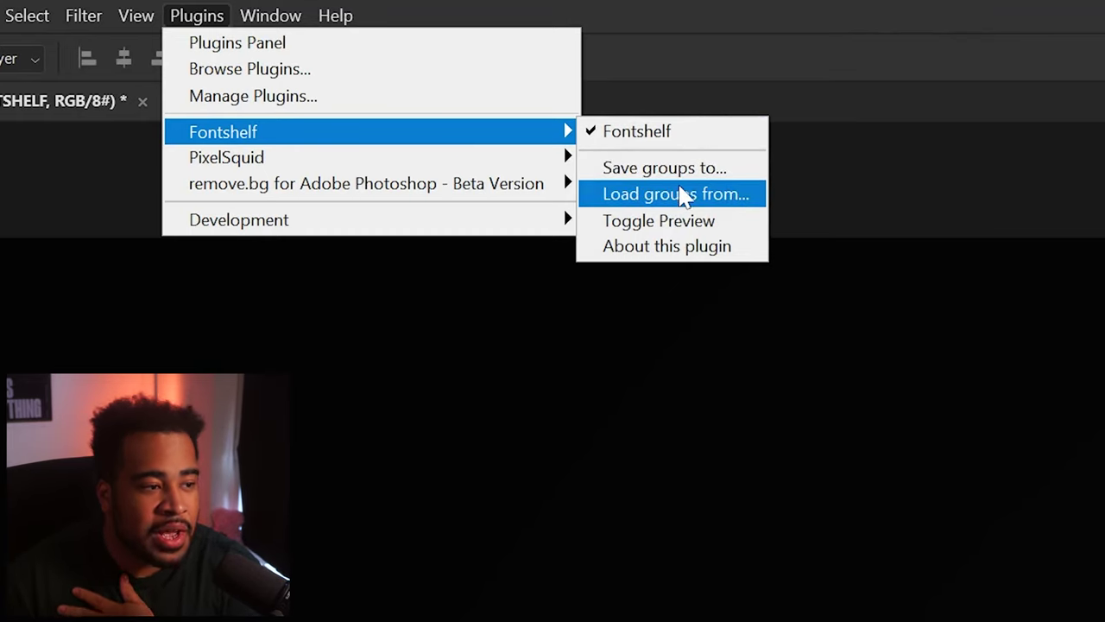
click(627, 197)
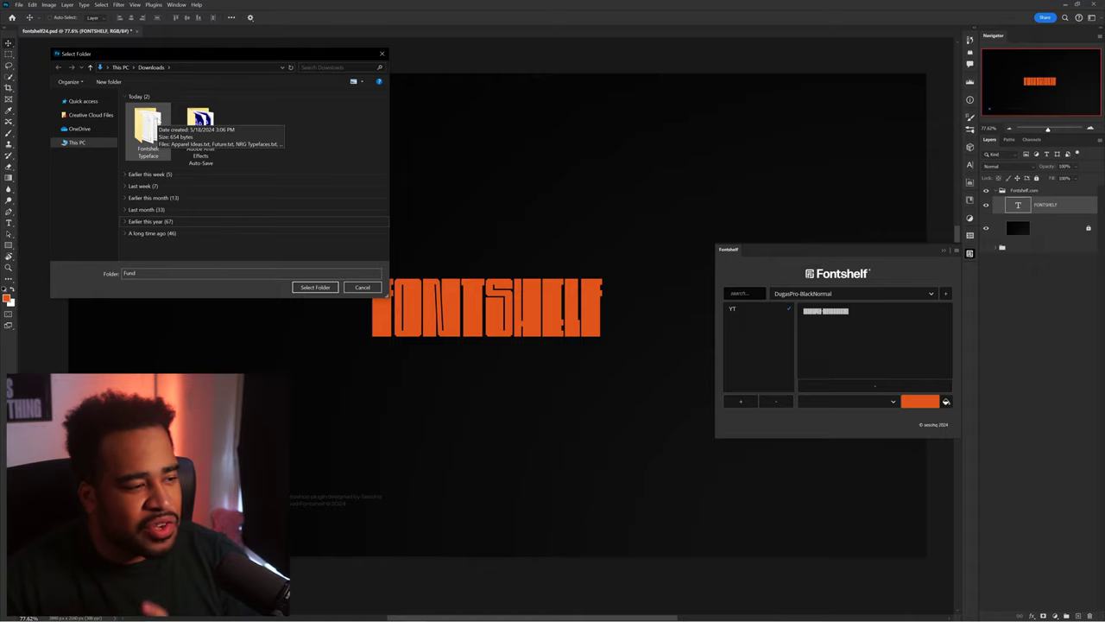
click(154, 126)
click(314, 288)
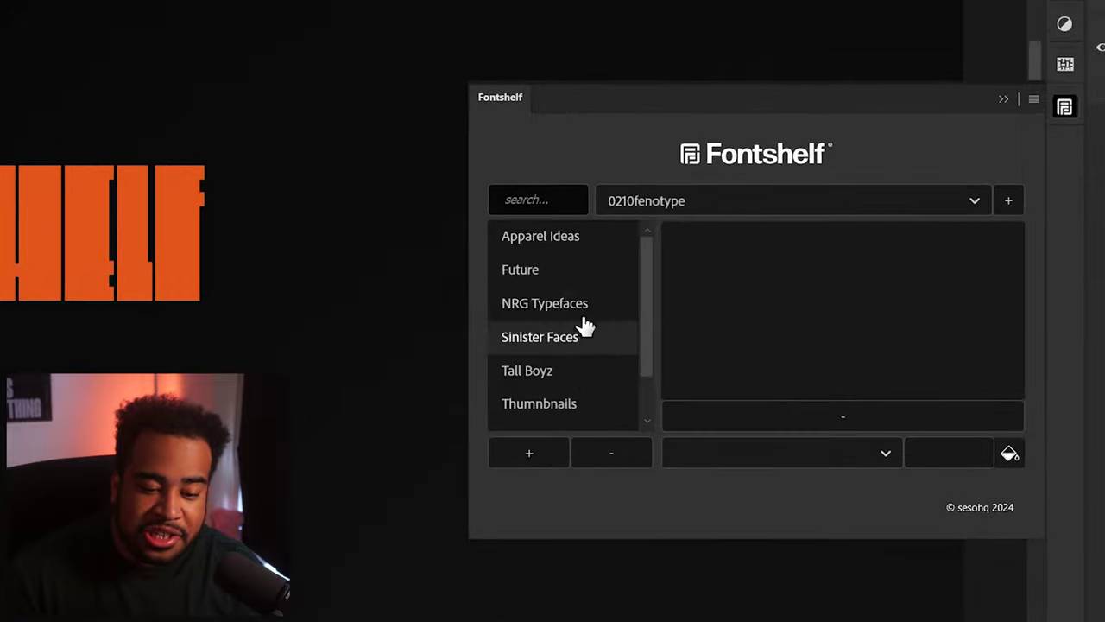
- Browse the Apparel Ideas, Future and NRG Typefaces collections, then set the headline in a wide chunky font
scroll(764, 346, down, 2)
scroll(759, 356, up, 3)
click(752, 313)
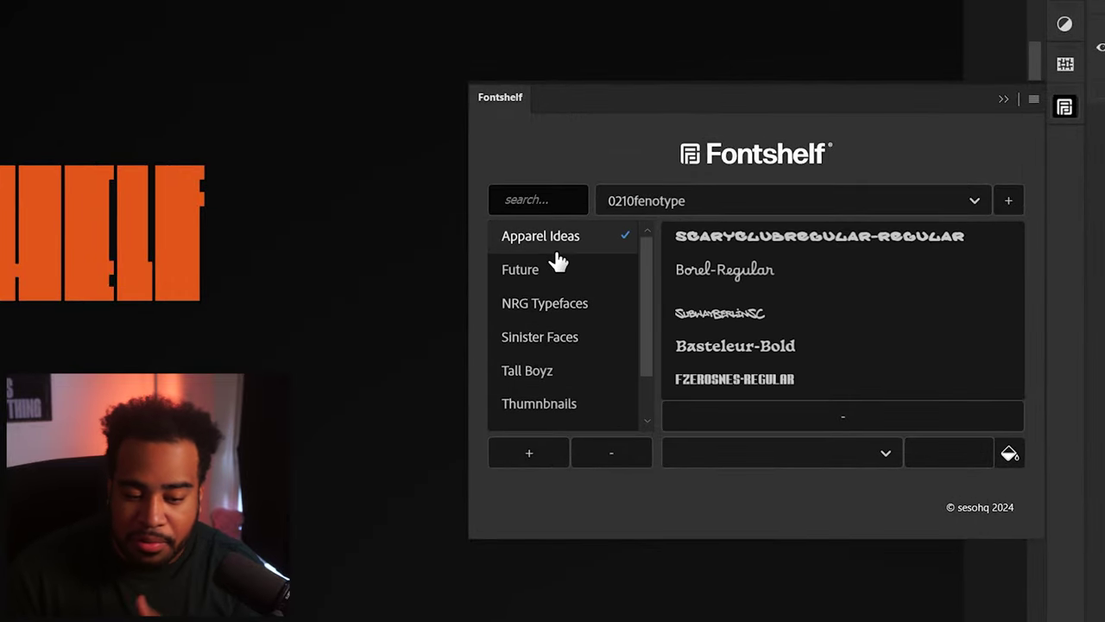
click(557, 266)
click(570, 316)
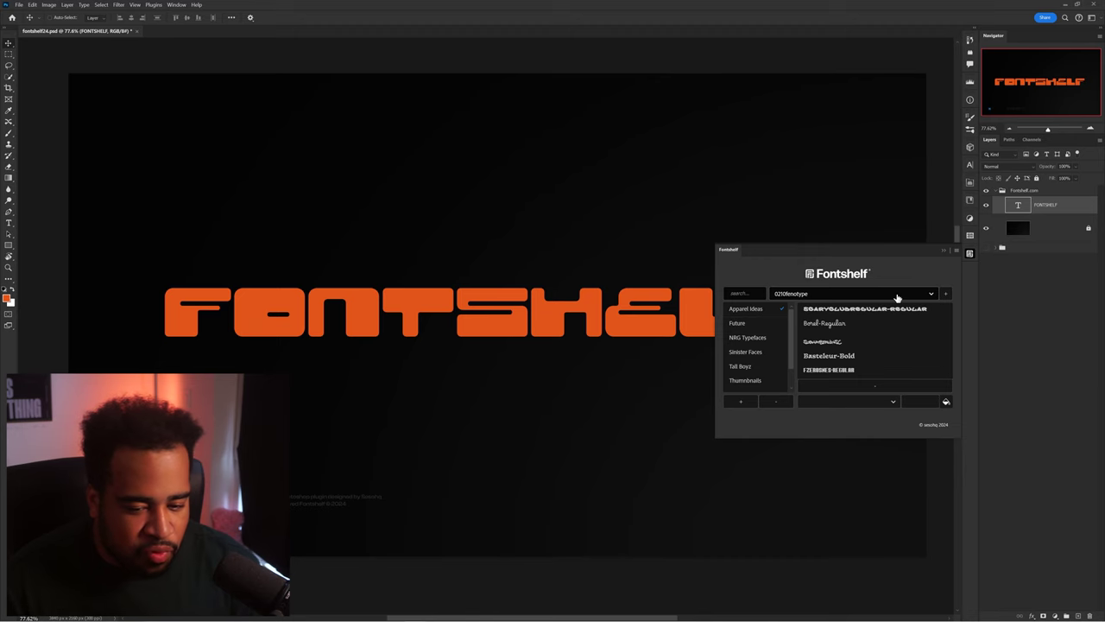
click(859, 294)
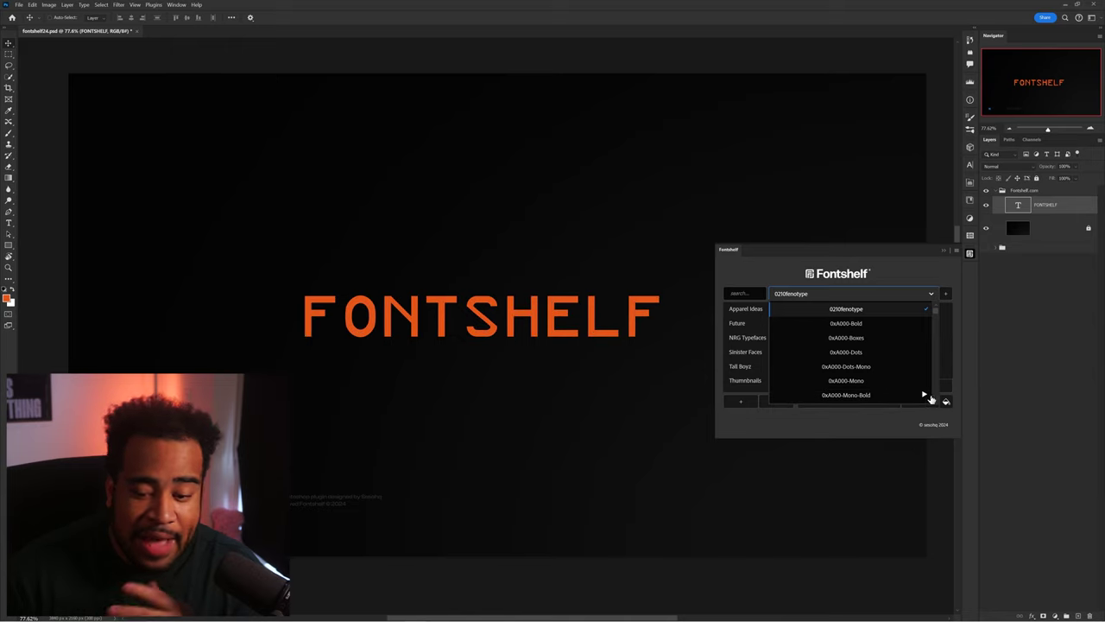
scroll(926, 396, down, 5)
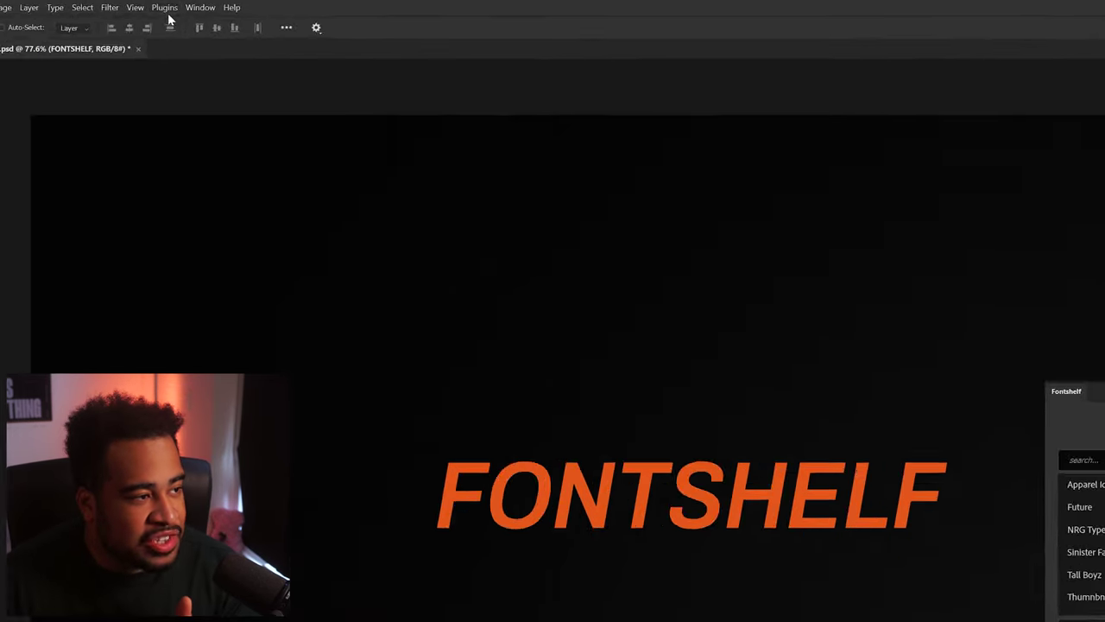
- Toggle Fontshelf's live font preview from the Plugins > Fontshelf menu
click(154, 5)
mouse_move(168, 42)
click(703, 223)
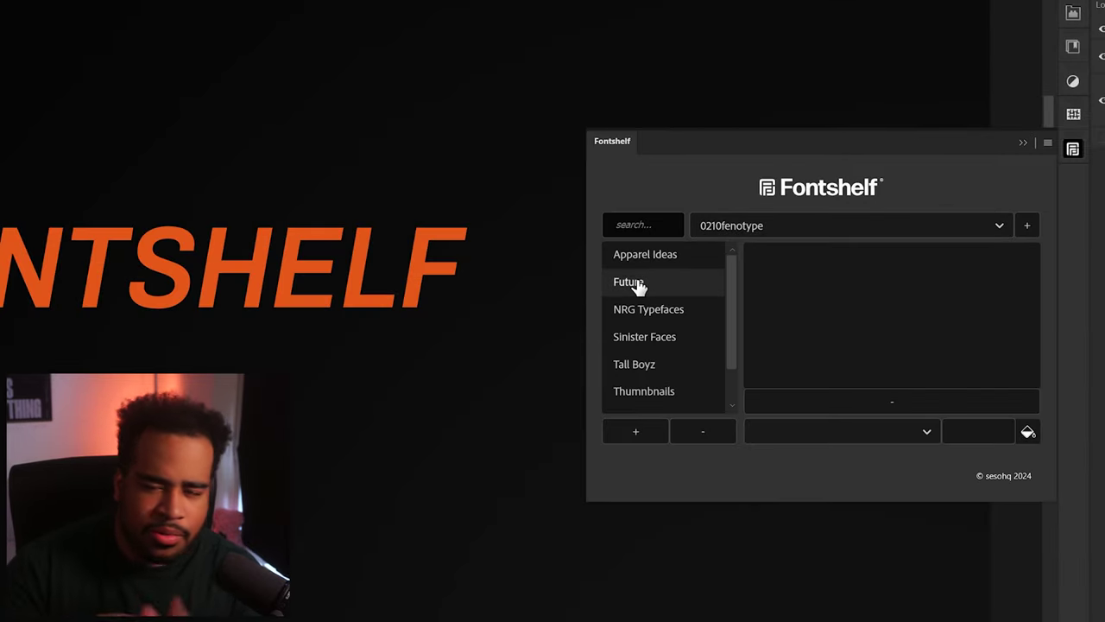
- Scroll through the full list of installed fonts and close it without changing the font
click(996, 229)
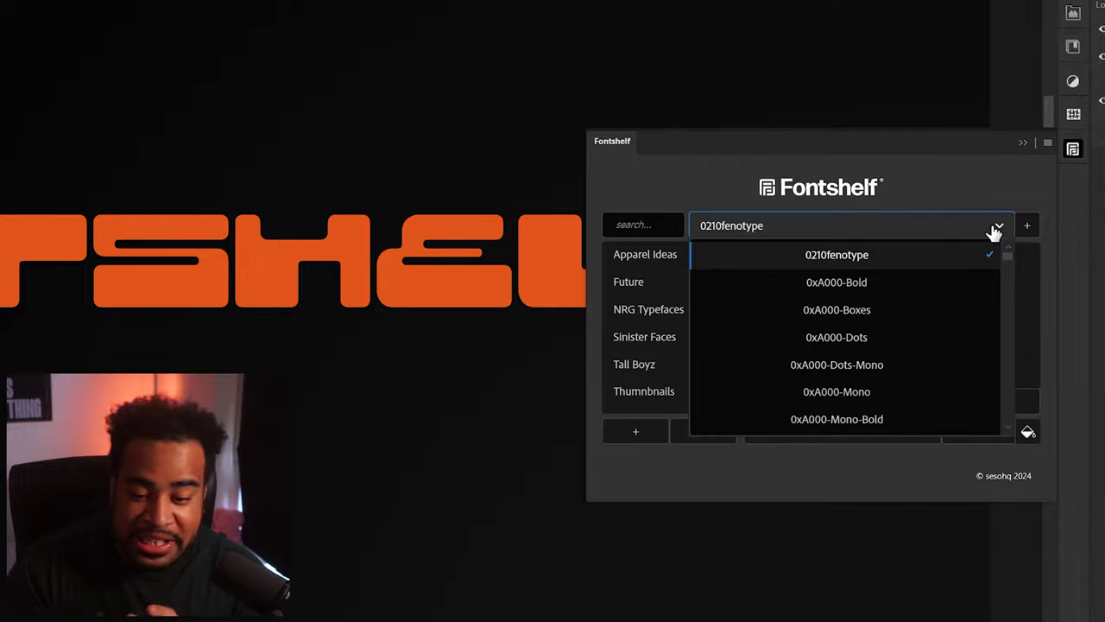
drag(1010, 261, 1015, 362)
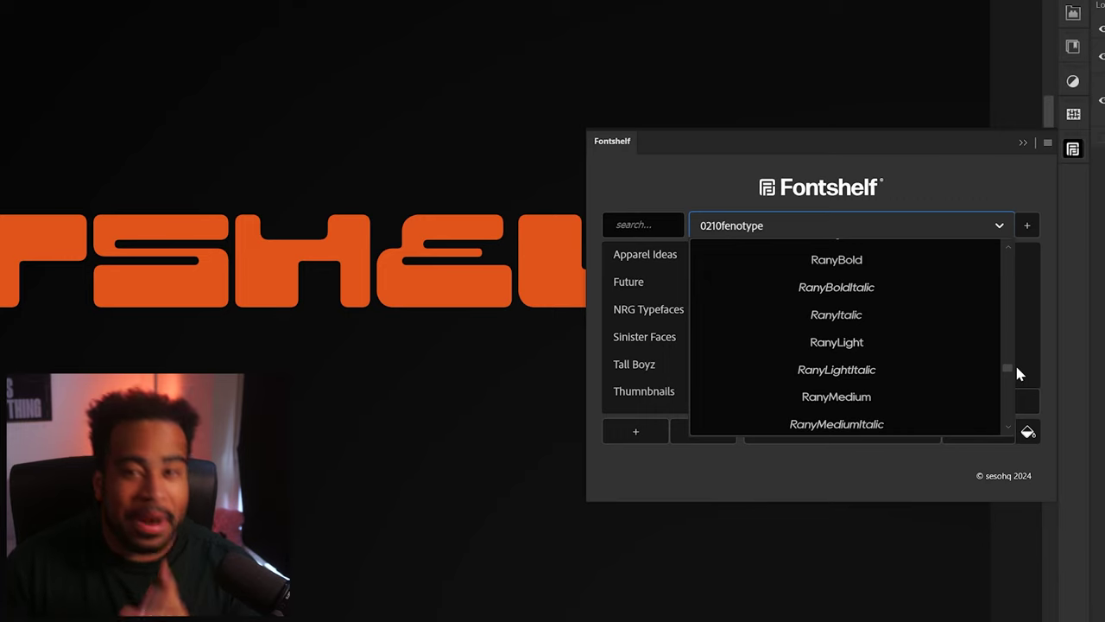
drag(1014, 362, 1002, 323)
drag(1001, 274, 962, 234)
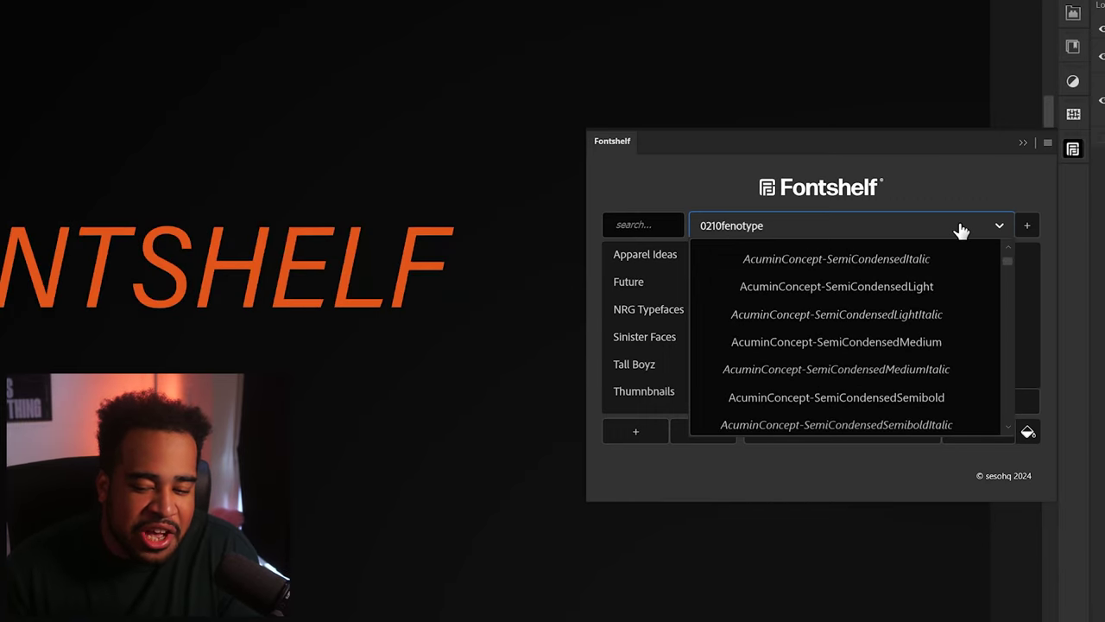
click(961, 231)
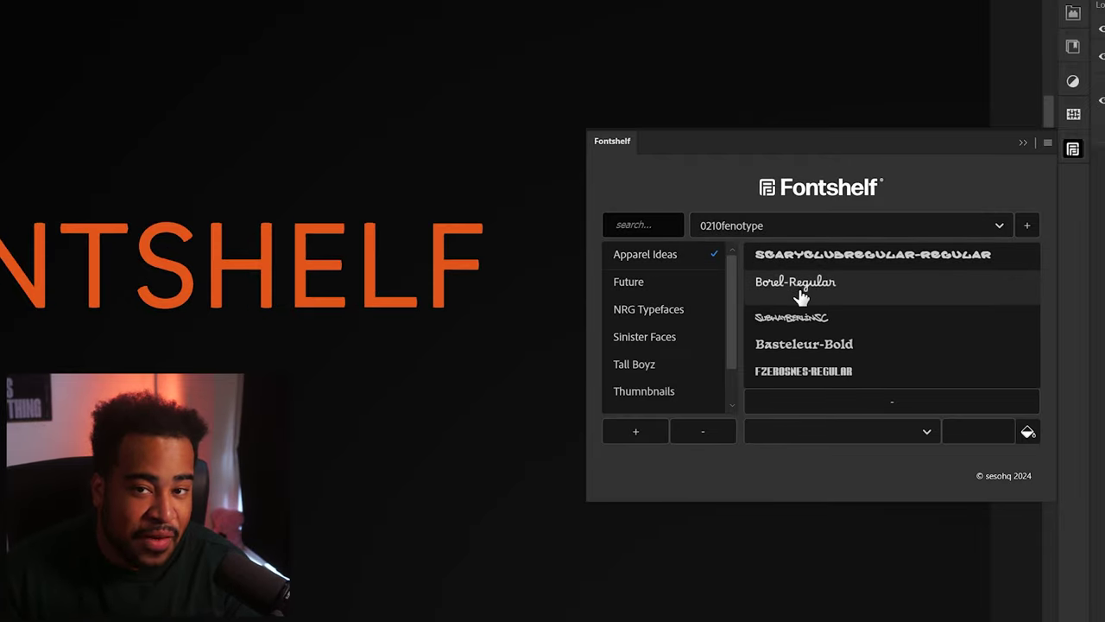
- Try Sinister Faces and NRG Typefaces fonts on the headline: Sinistre-Bold, ArckRegular, RL-Madena, ANGST-NORMAL, Kudry
click(661, 339)
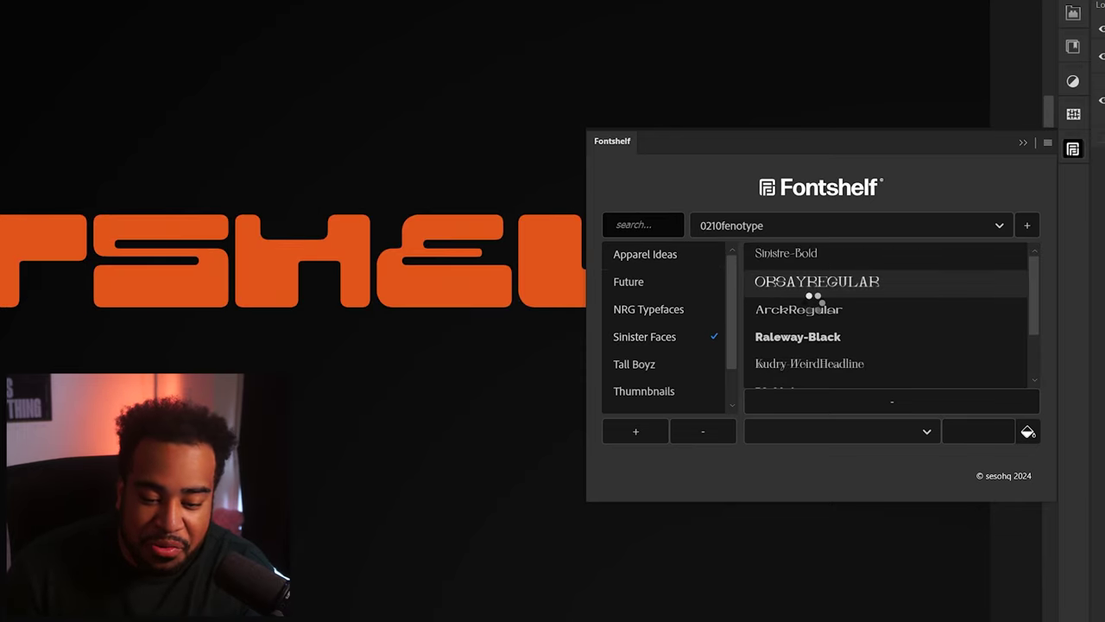
click(814, 309)
click(819, 261)
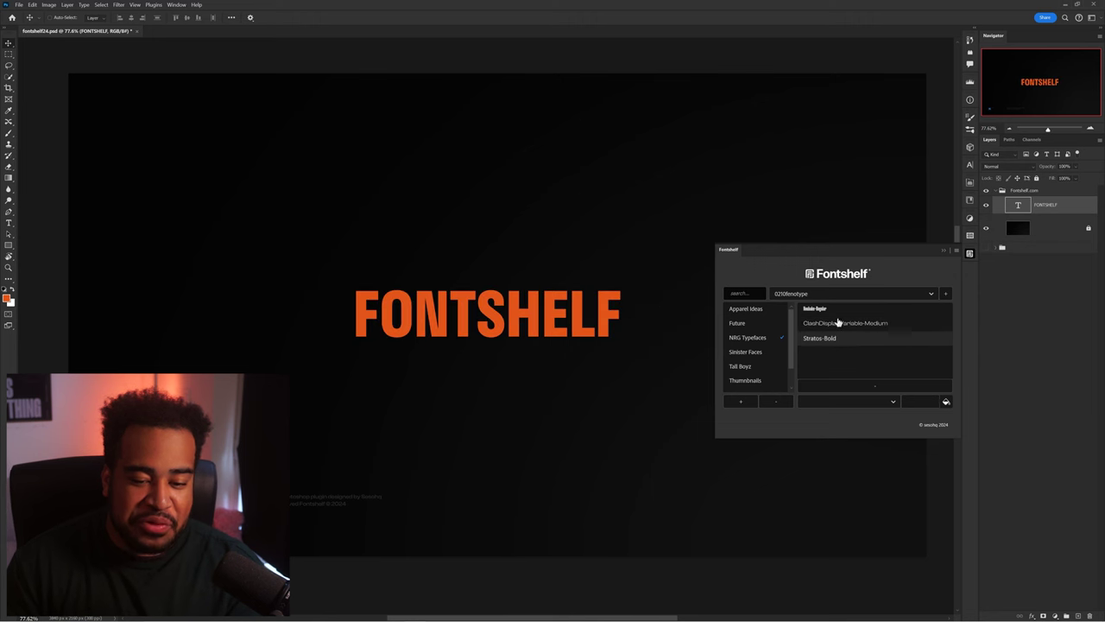
click(837, 316)
click(836, 322)
click(746, 353)
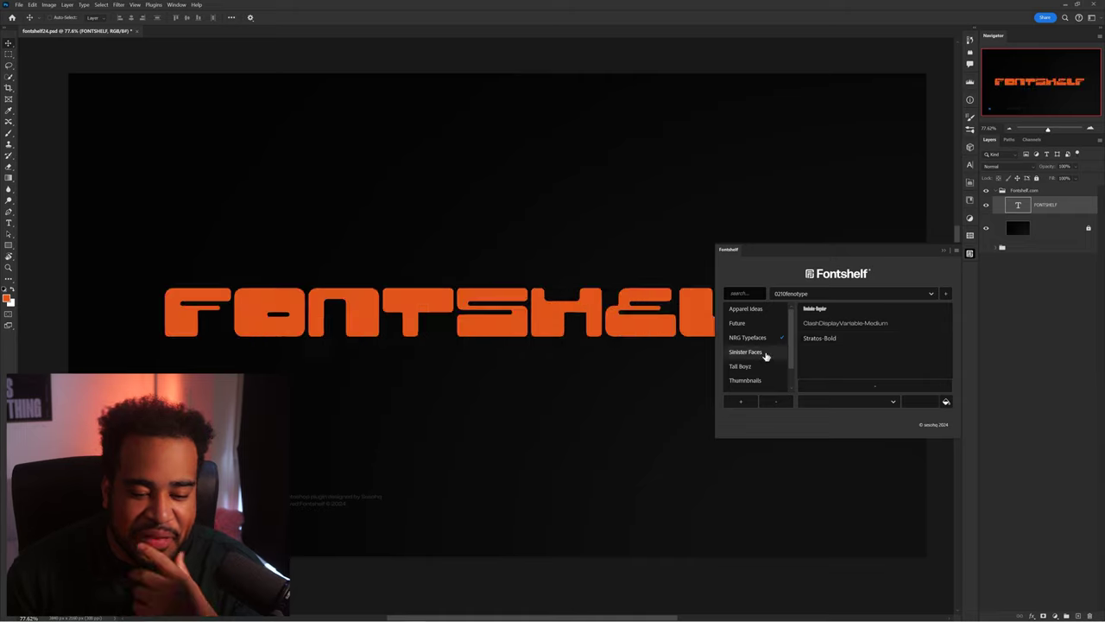
click(834, 338)
scroll(834, 341, down, 1)
click(833, 343)
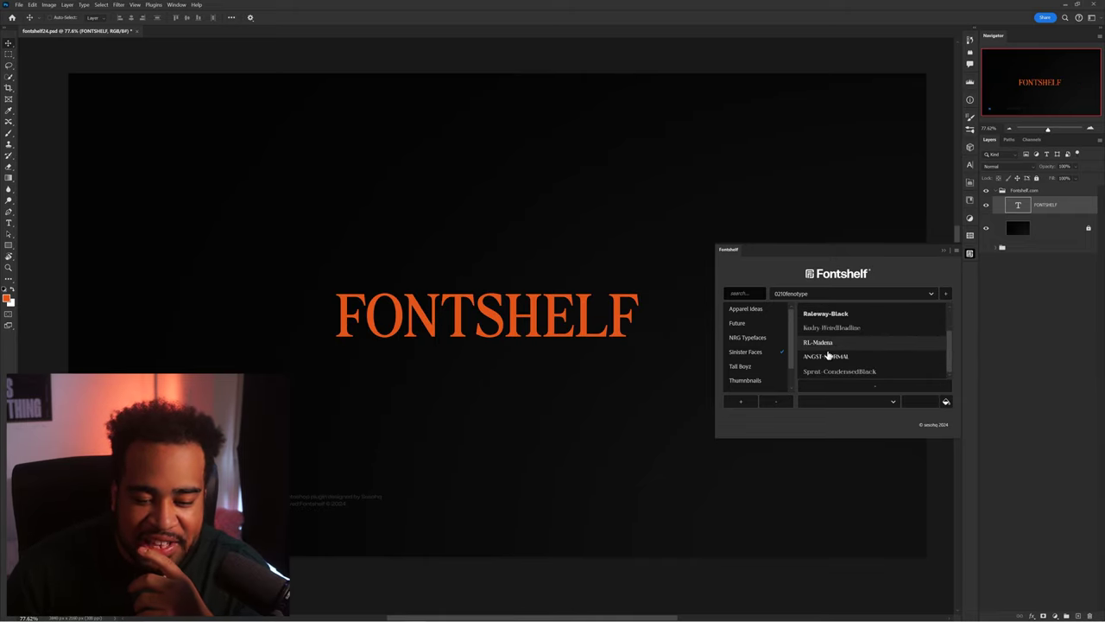
click(827, 356)
click(830, 329)
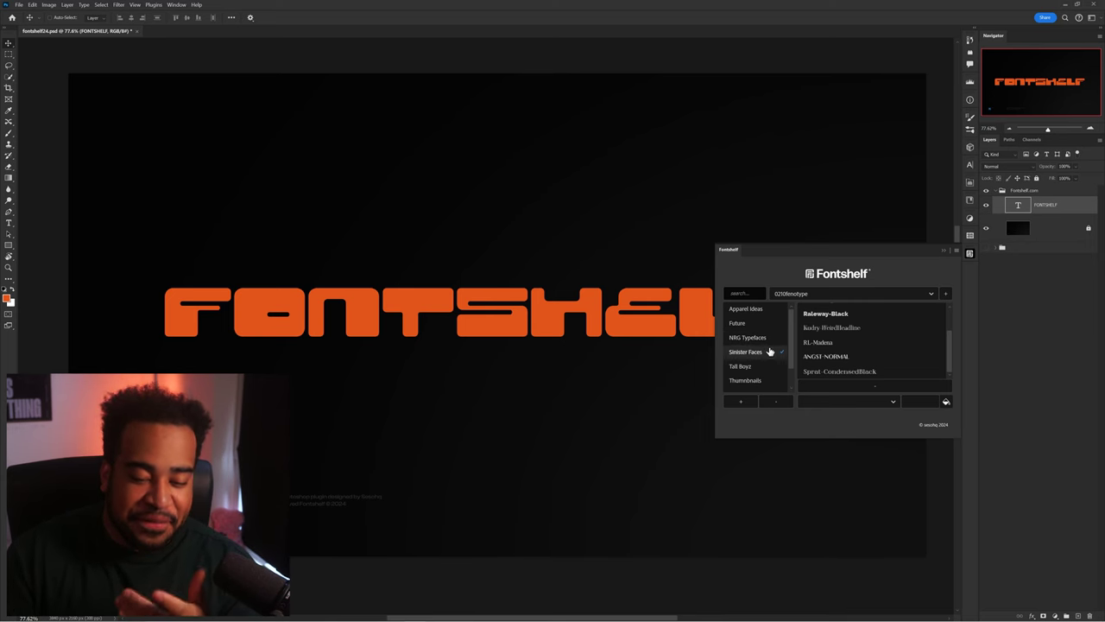
- Browse Tall Boyz and Apparel Ideas, then filter Fontshelf by 'druk' to preview the Druk fonts on the headline
click(833, 321)
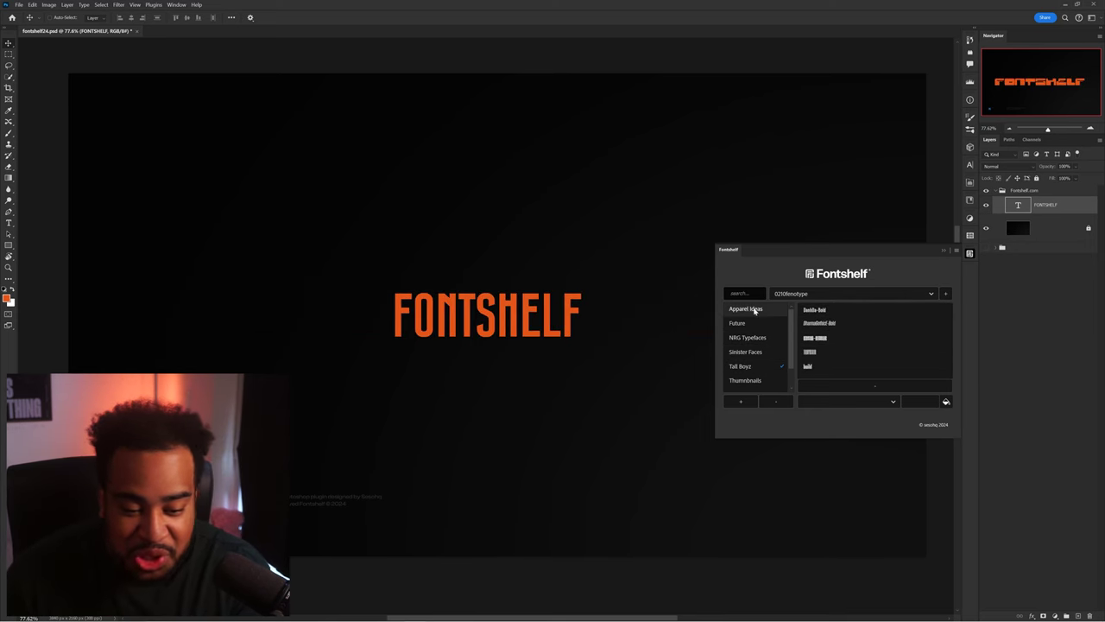
click(754, 309)
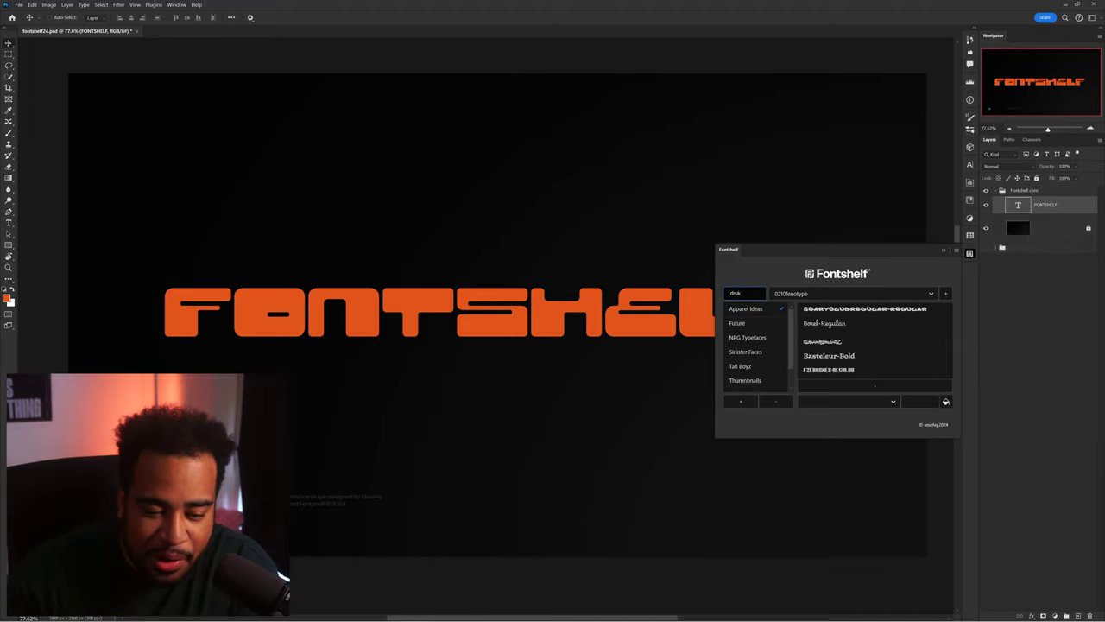
click(833, 292)
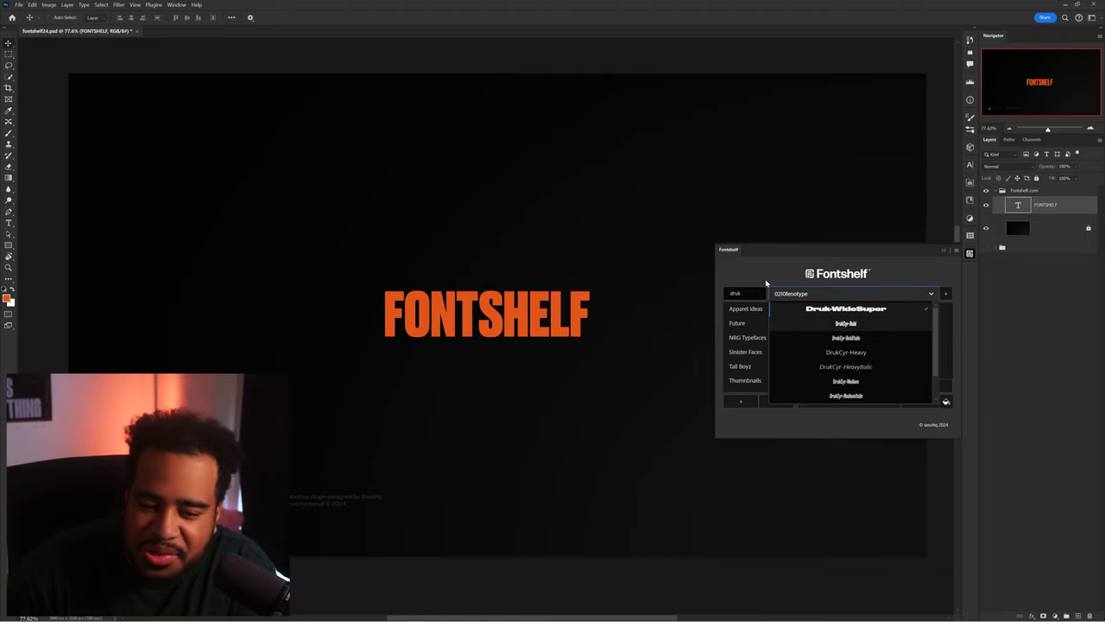
double_click(725, 293)
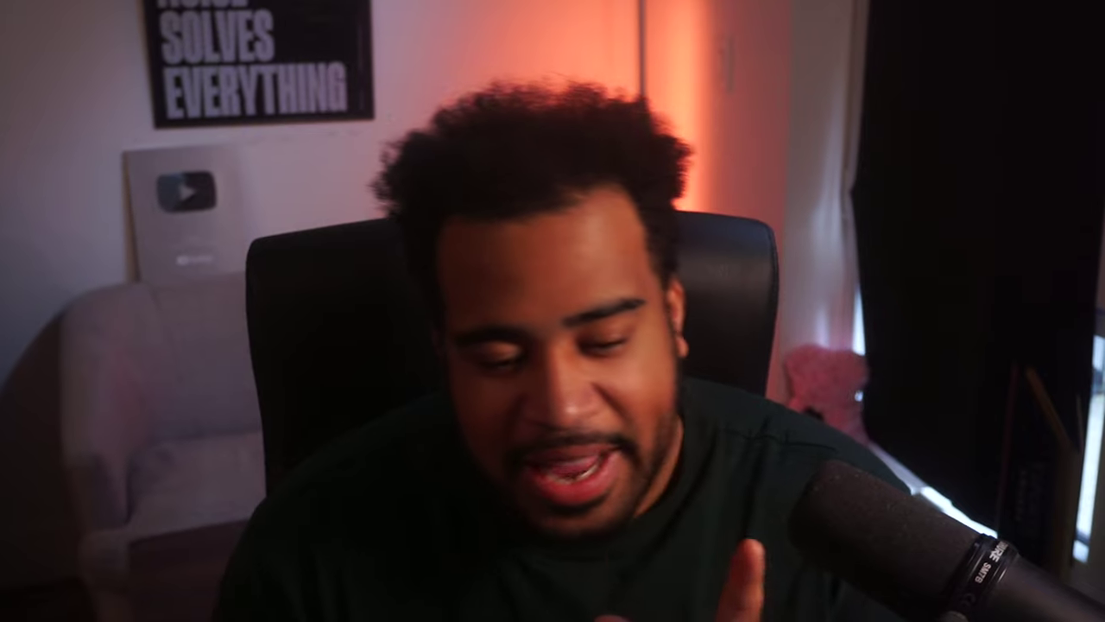